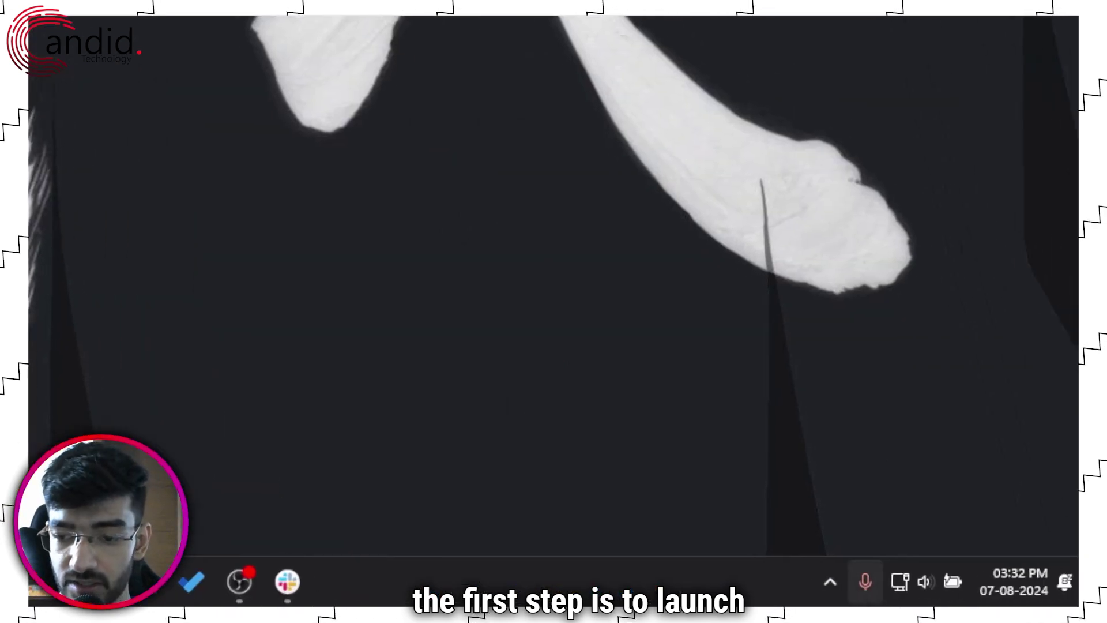
# Step: Launch Stream Deck from the system tray and switch to the Default Profile
pyautogui.click(945, 594)
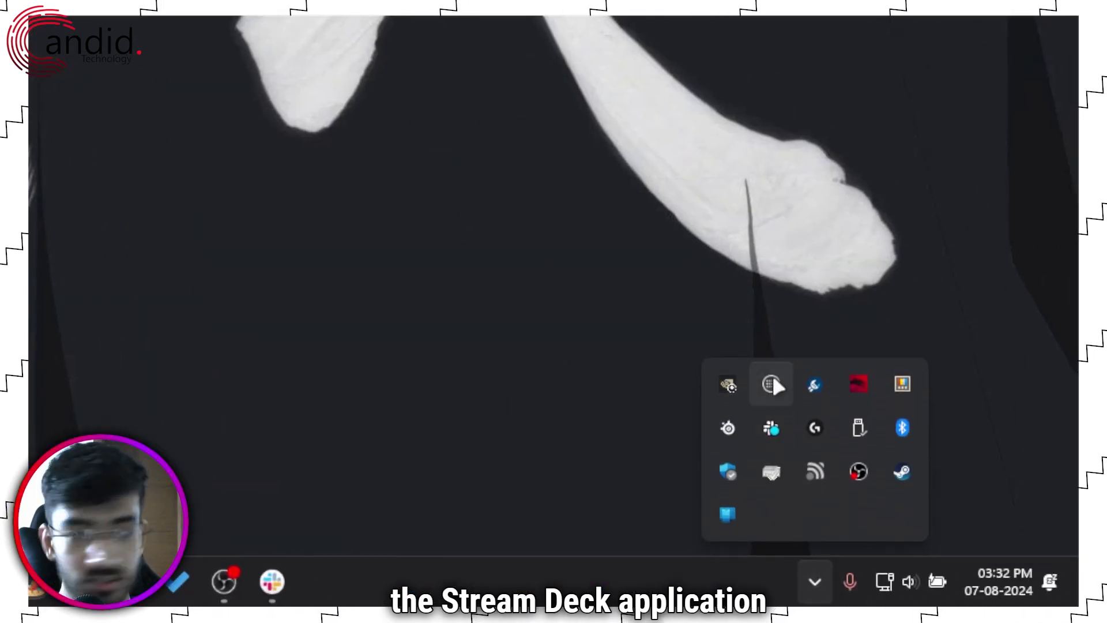
pyautogui.click(772, 373)
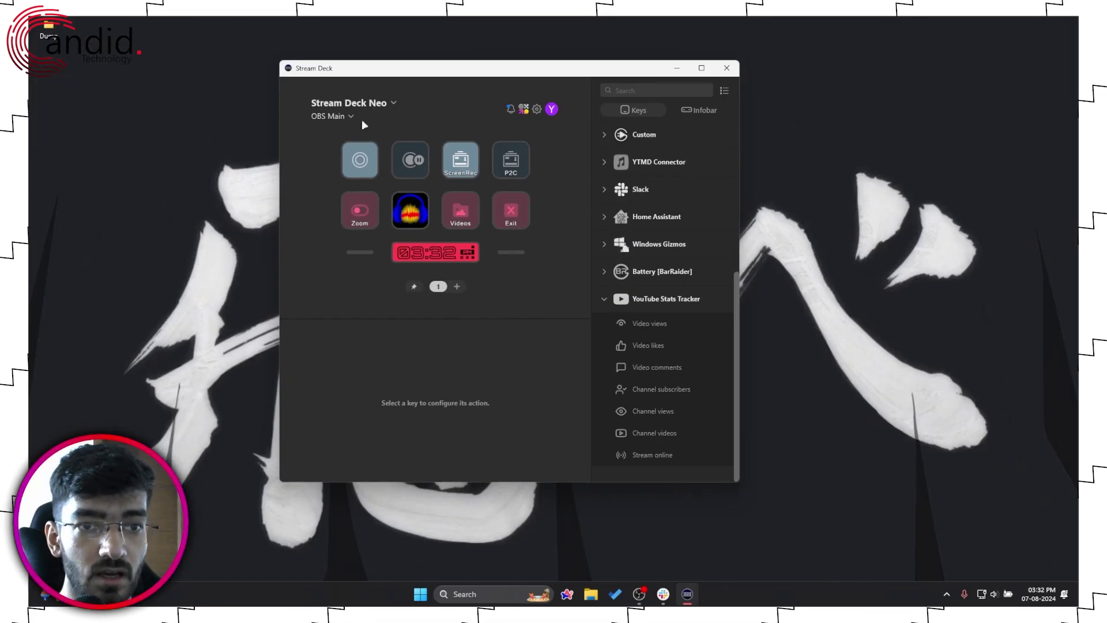
pyautogui.click(341, 117)
pyautogui.click(339, 142)
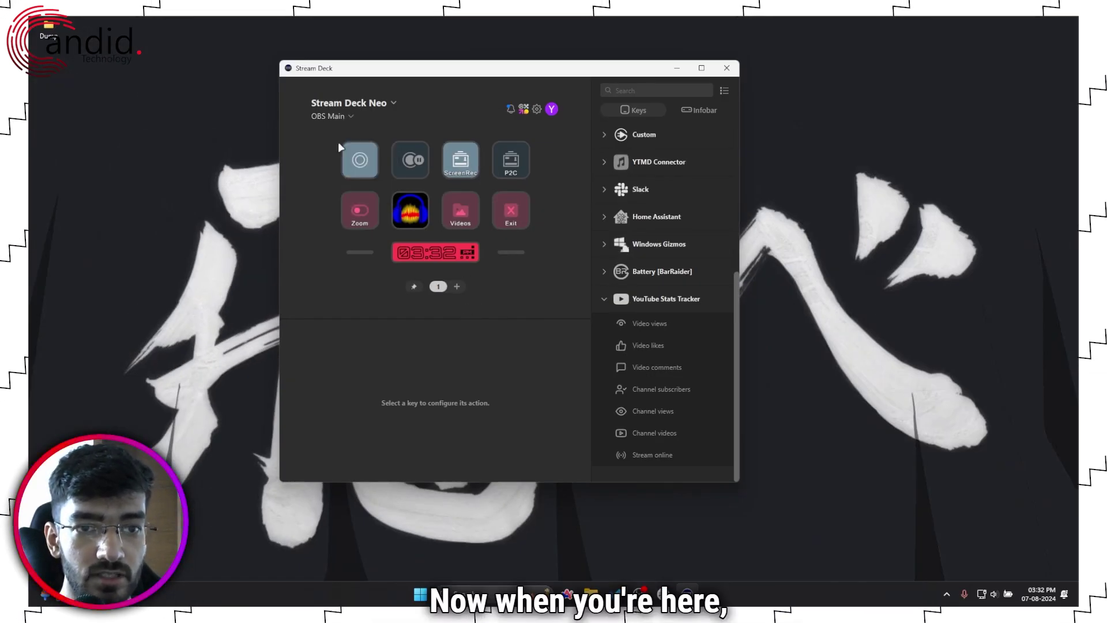
# Step: Delete the 92 and 144 keys, leaving two empty keys in row two
pyautogui.click(412, 216)
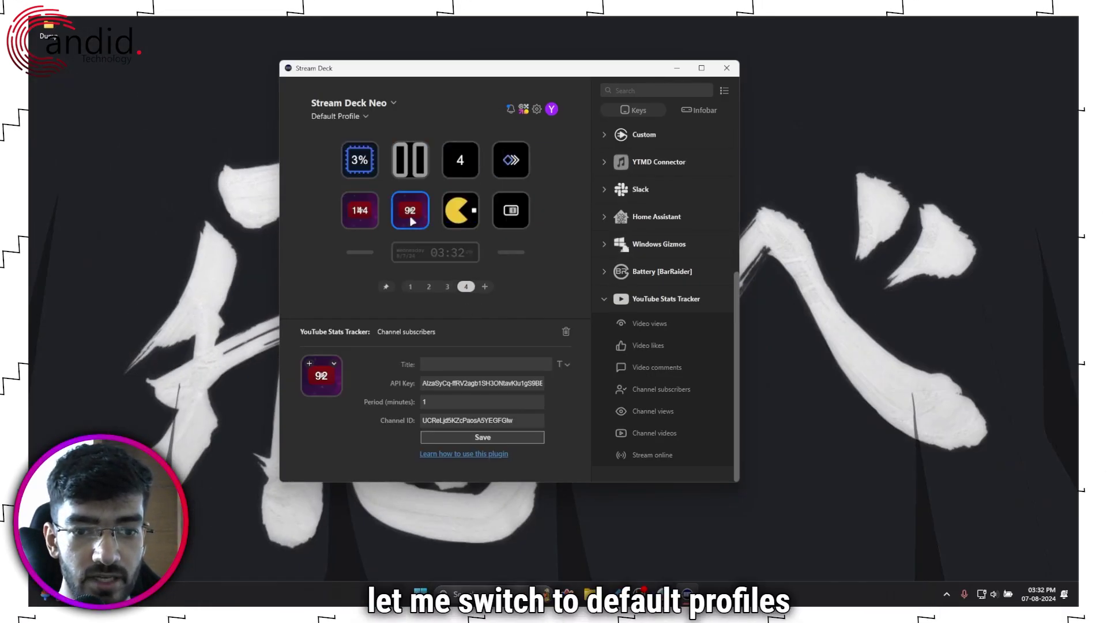
pyautogui.press('Delete')
pyautogui.click(371, 209)
pyautogui.press('Delete')
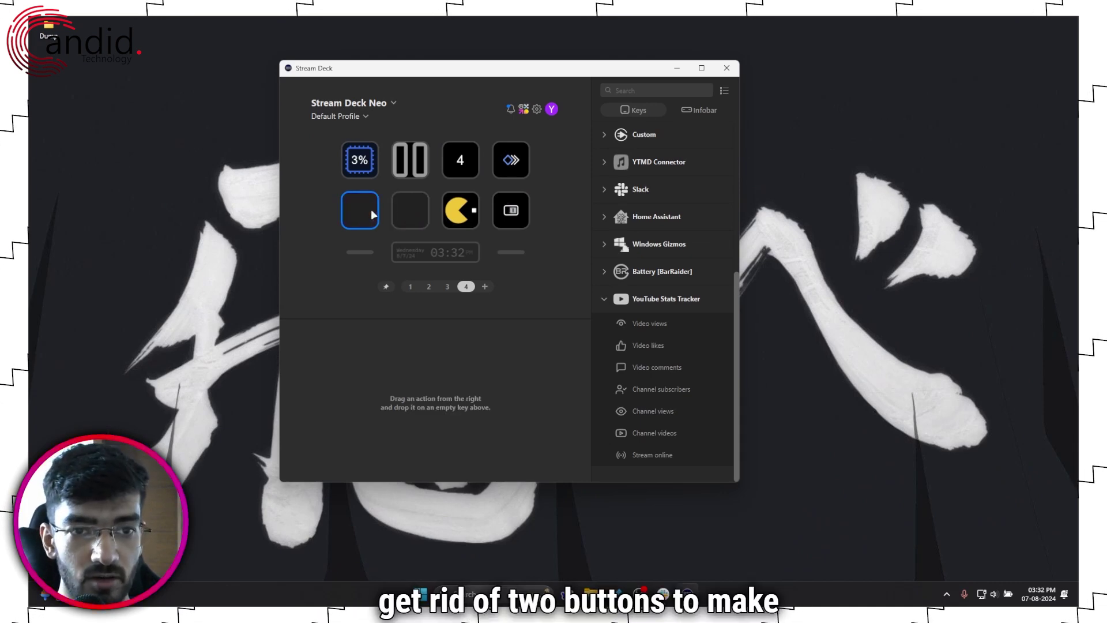
pyautogui.click(417, 216)
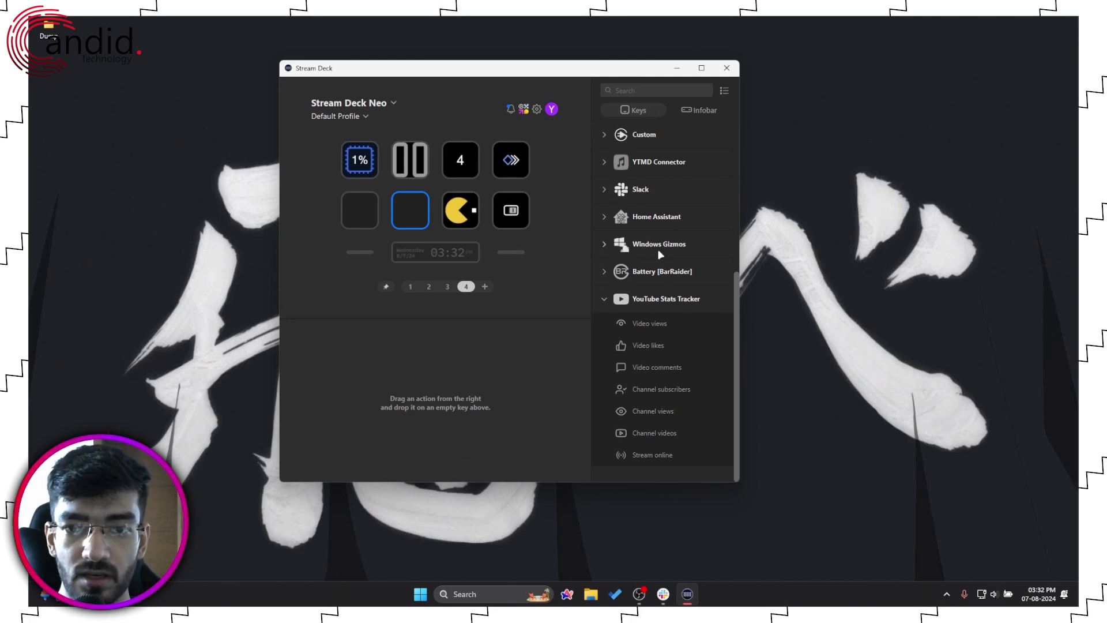
pyautogui.scroll(5, 642, 211)
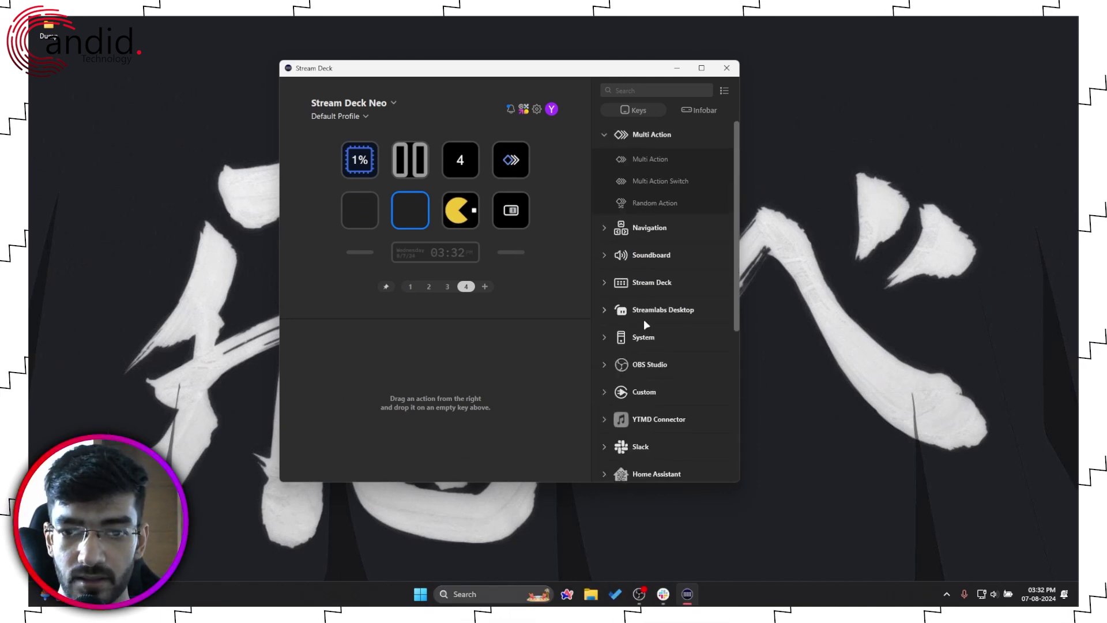
# Step: Drag the Soundboard Play Audio action onto the second empty key in row two
pyautogui.click(607, 256)
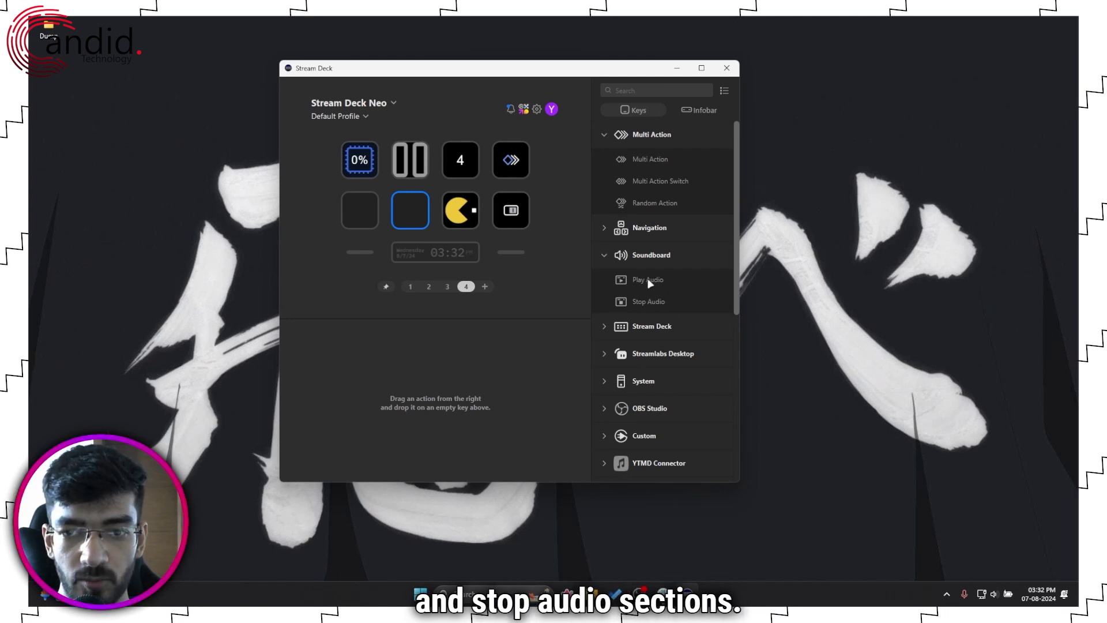
pyautogui.moveTo(647, 279); pyautogui.dragTo(411, 210)
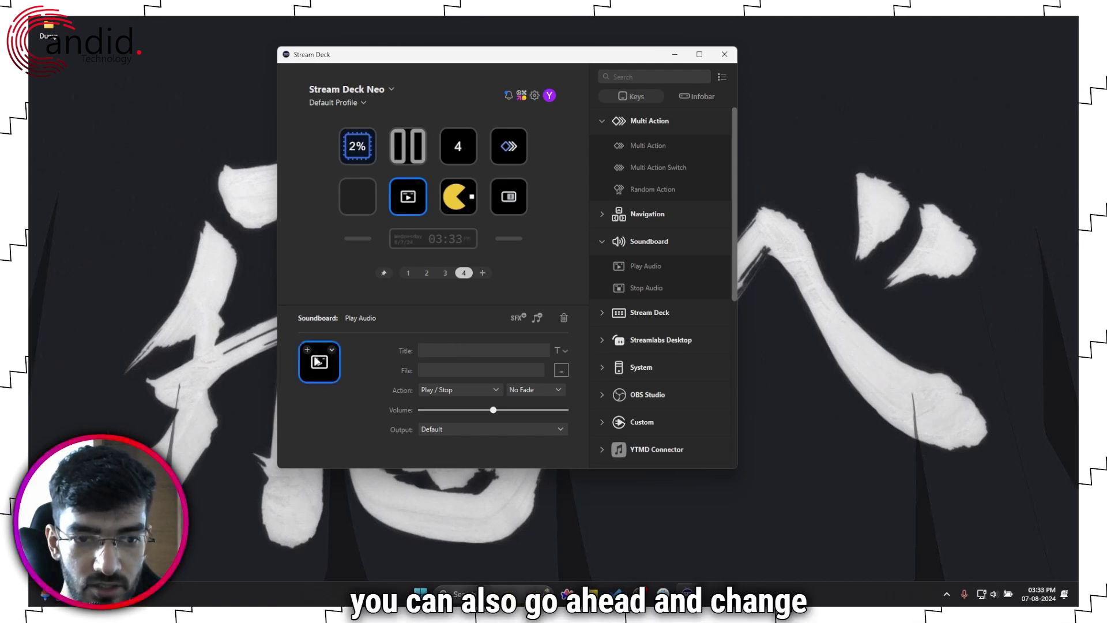
# Step: Give the Play Audio key the duck GIF from the Icon Library's Animated GIF Pack
pyautogui.click(303, 349)
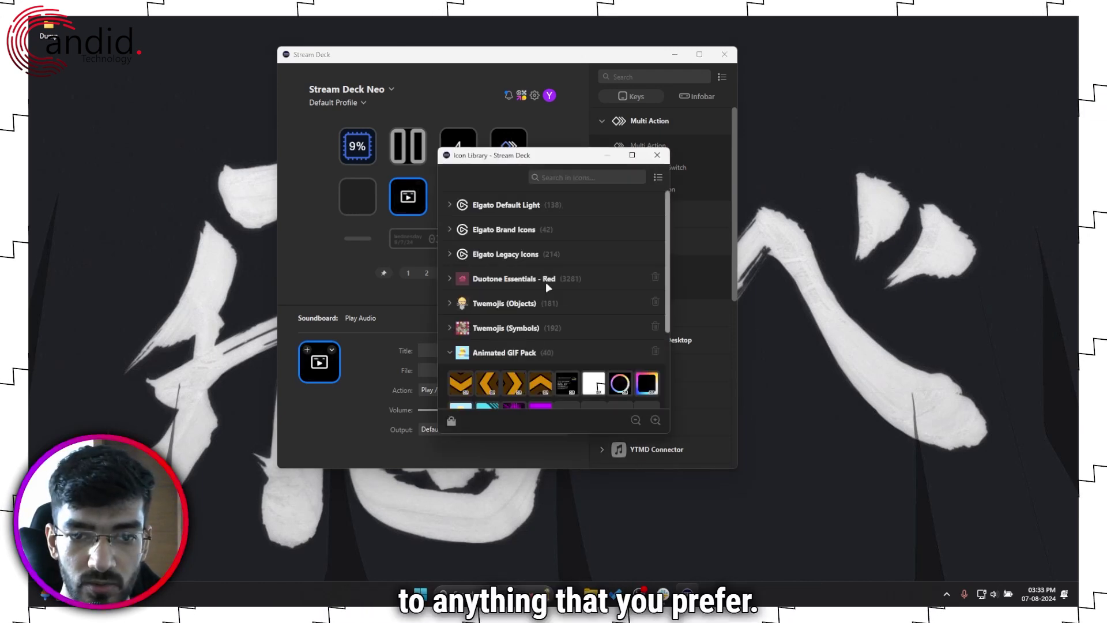
pyautogui.scroll(-3, 546, 282)
pyautogui.scroll(-2, 547, 283)
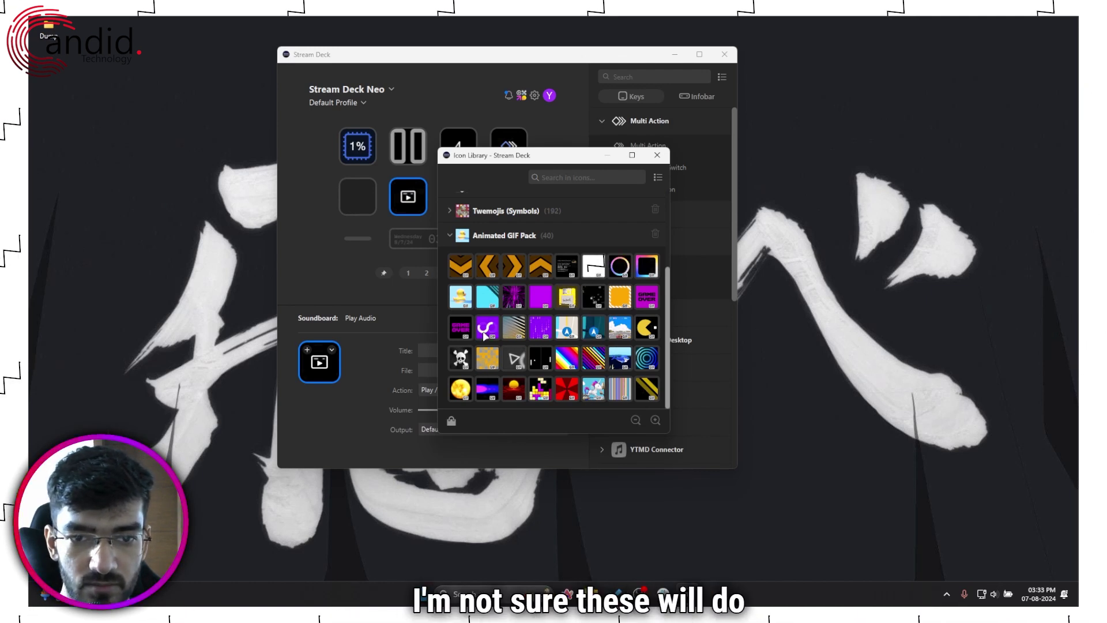
pyautogui.click(461, 298)
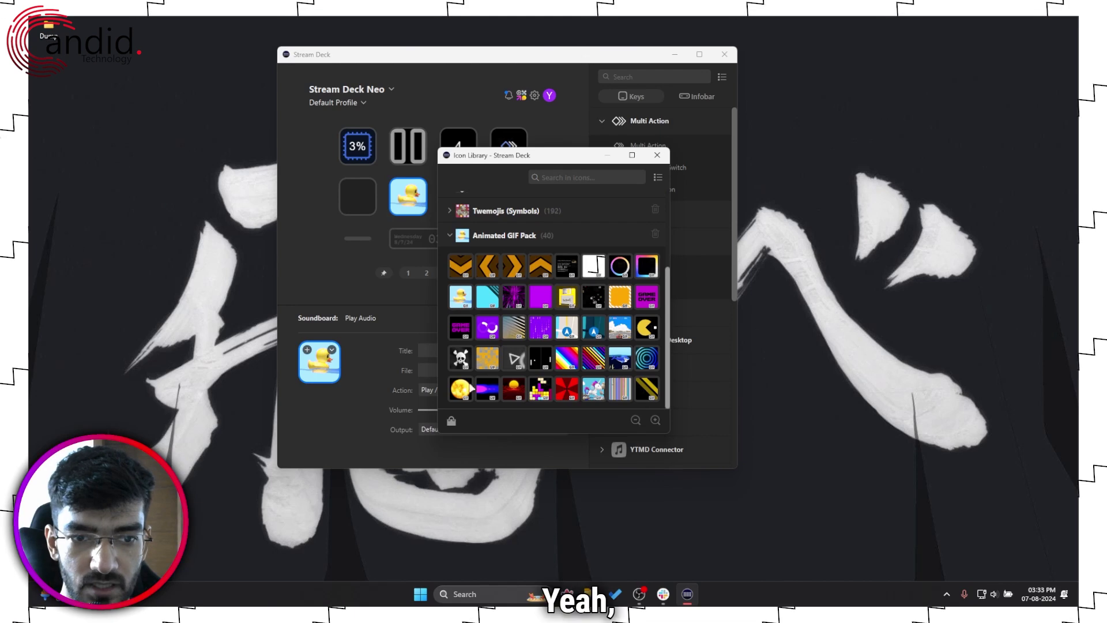
pyautogui.click(653, 156)
pyautogui.click(458, 370)
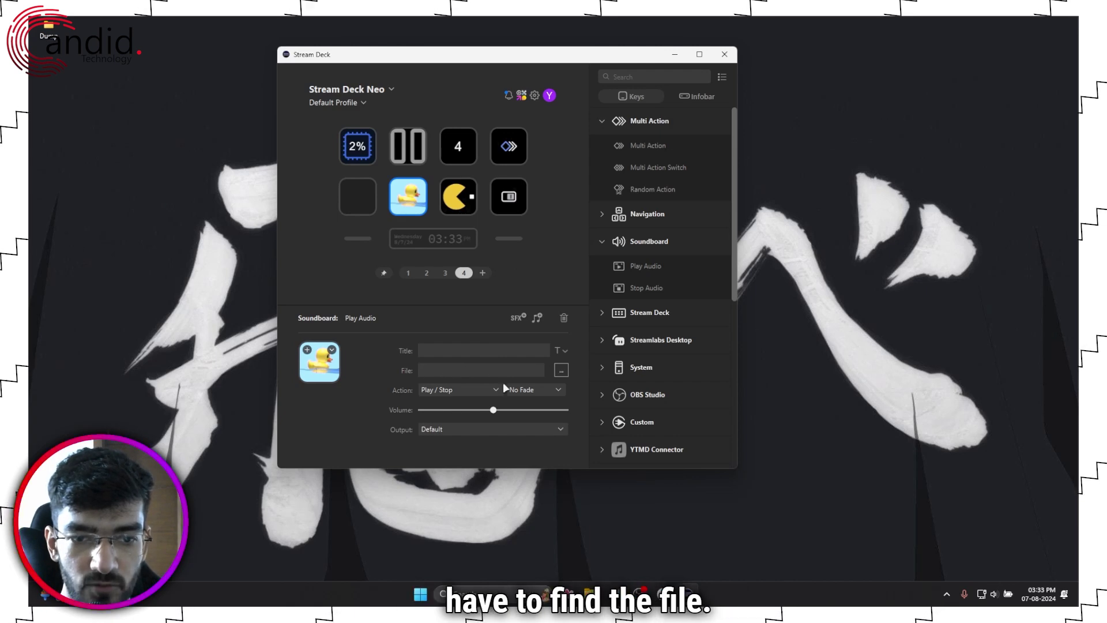
pyautogui.click(560, 370)
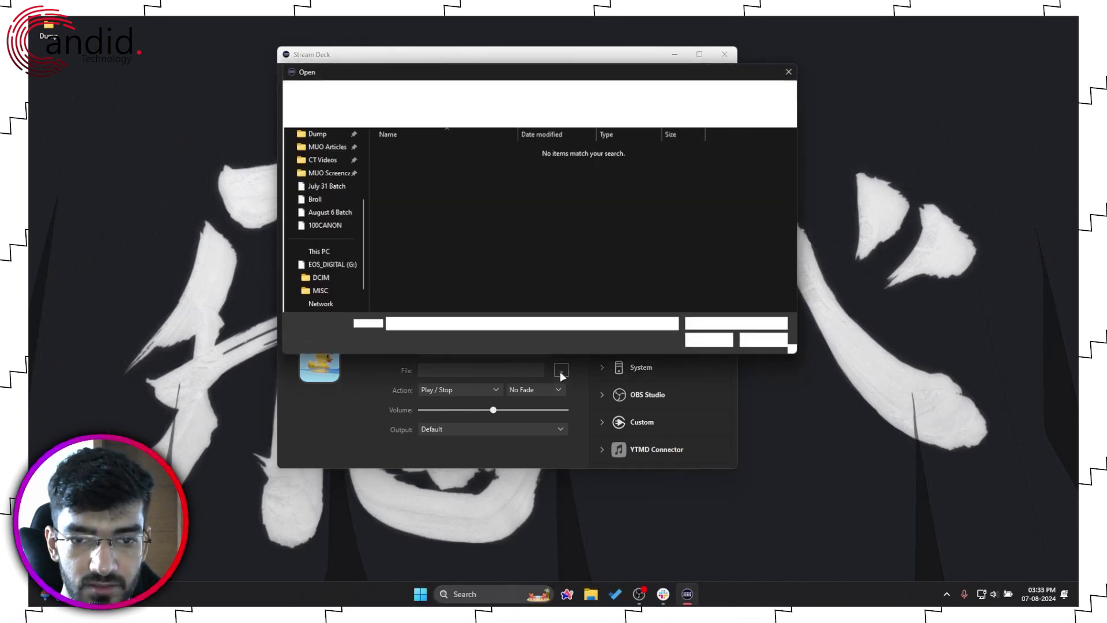
pyautogui.click(740, 324)
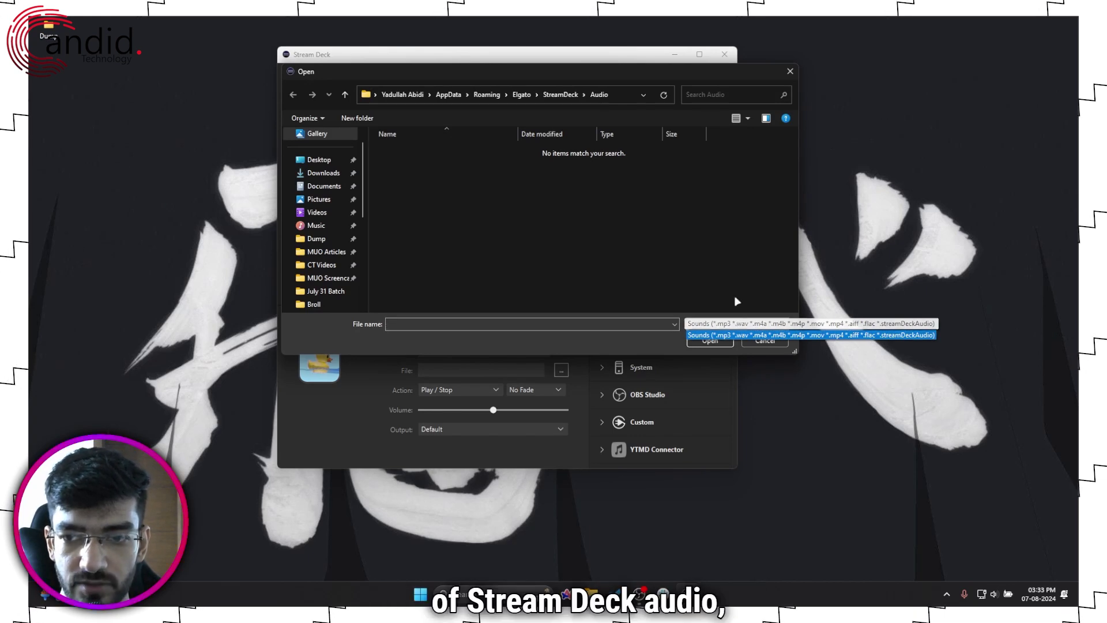
pyautogui.click(779, 335)
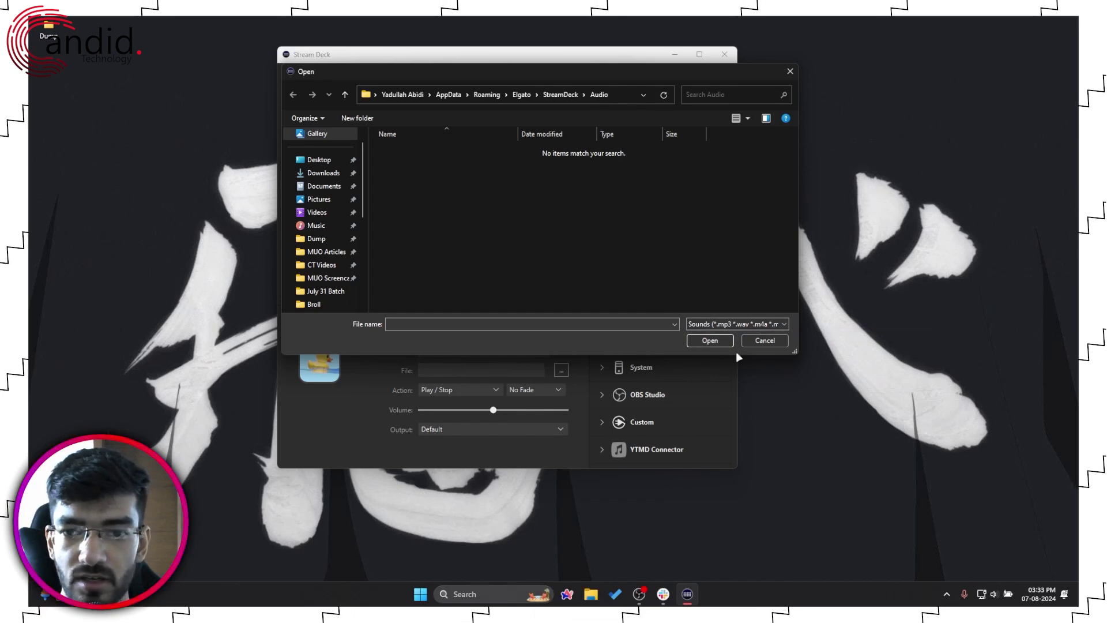
pyautogui.click(773, 340)
pyautogui.click(476, 388)
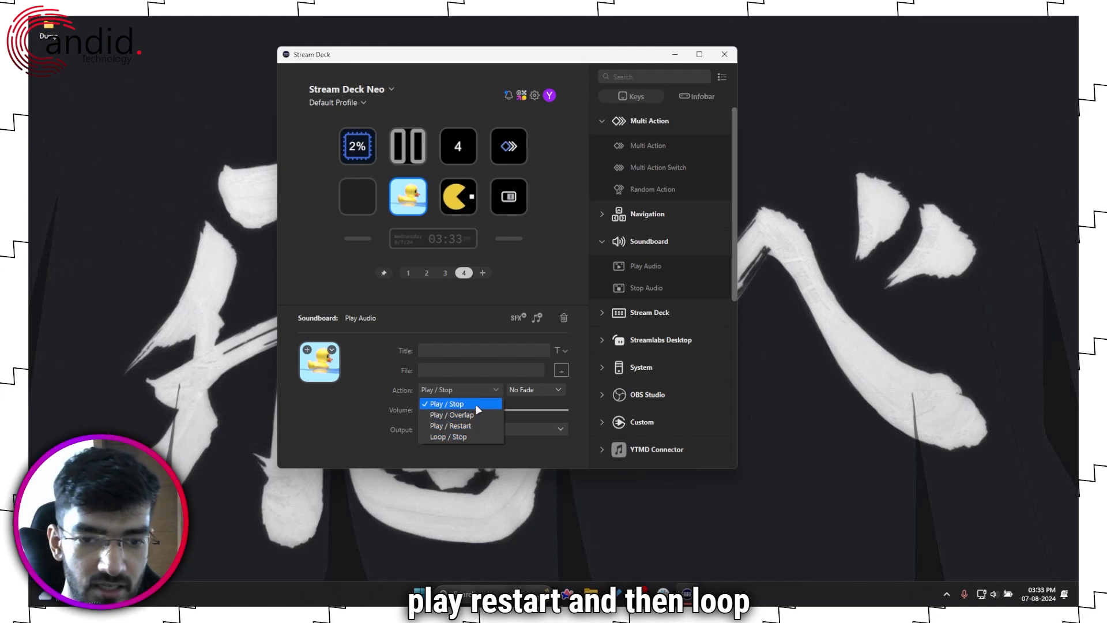
pyautogui.click(479, 405)
pyautogui.click(535, 390)
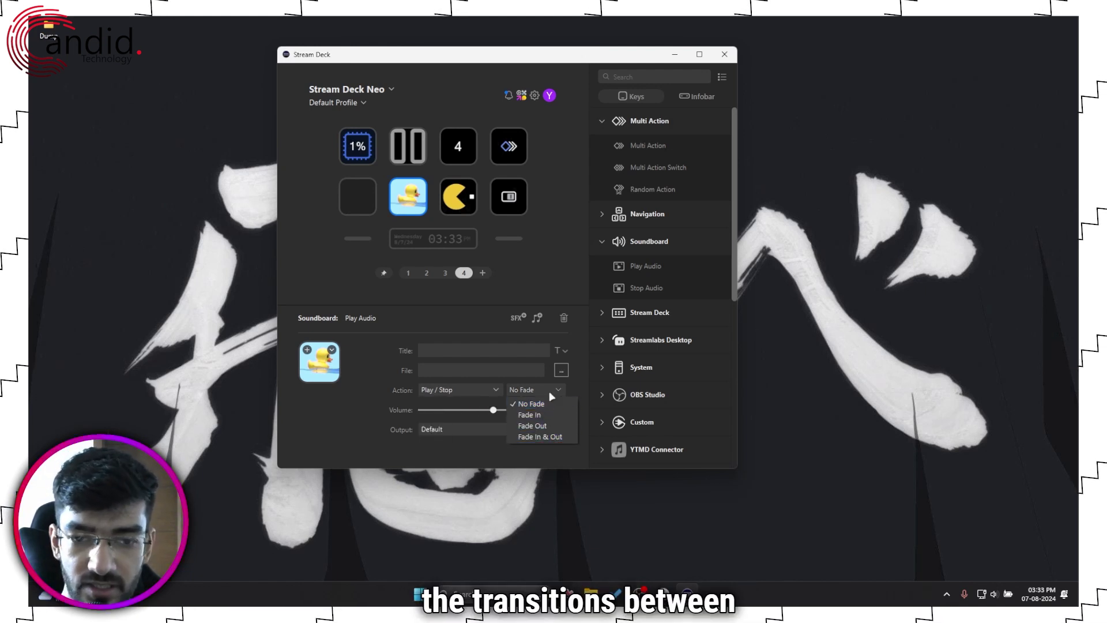
pyautogui.click(549, 390)
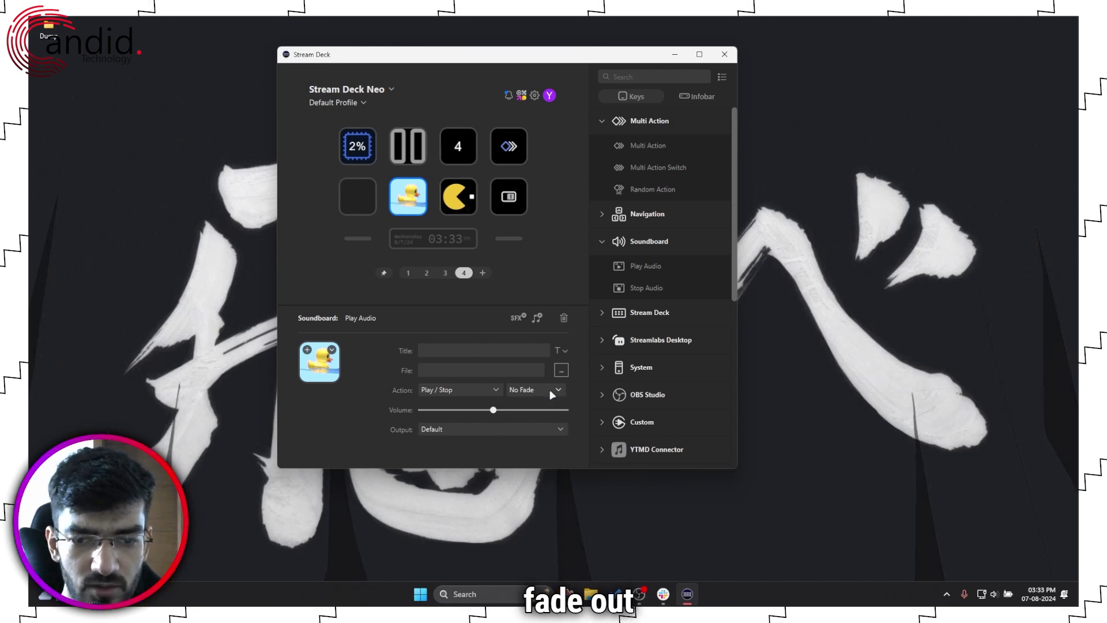
pyautogui.click(484, 429)
pyautogui.click(472, 428)
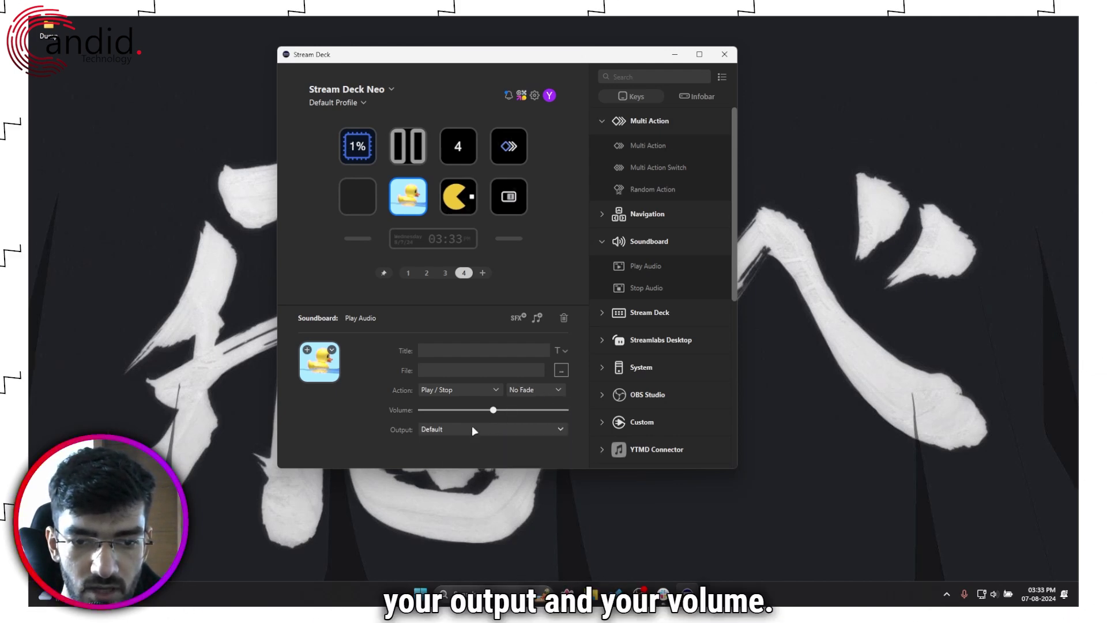
pyautogui.moveTo(493, 409); pyautogui.dragTo(485, 411)
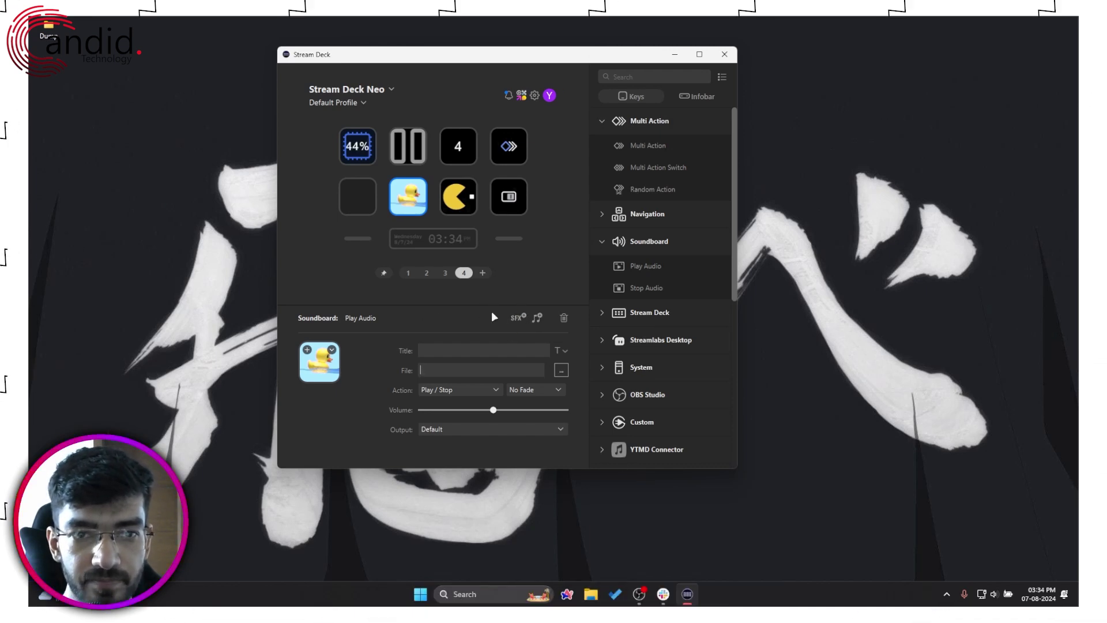
# Step: Open Elgato Marketplace's Audio Sounds list and add the first sound to the cart
pyautogui.click(493, 315)
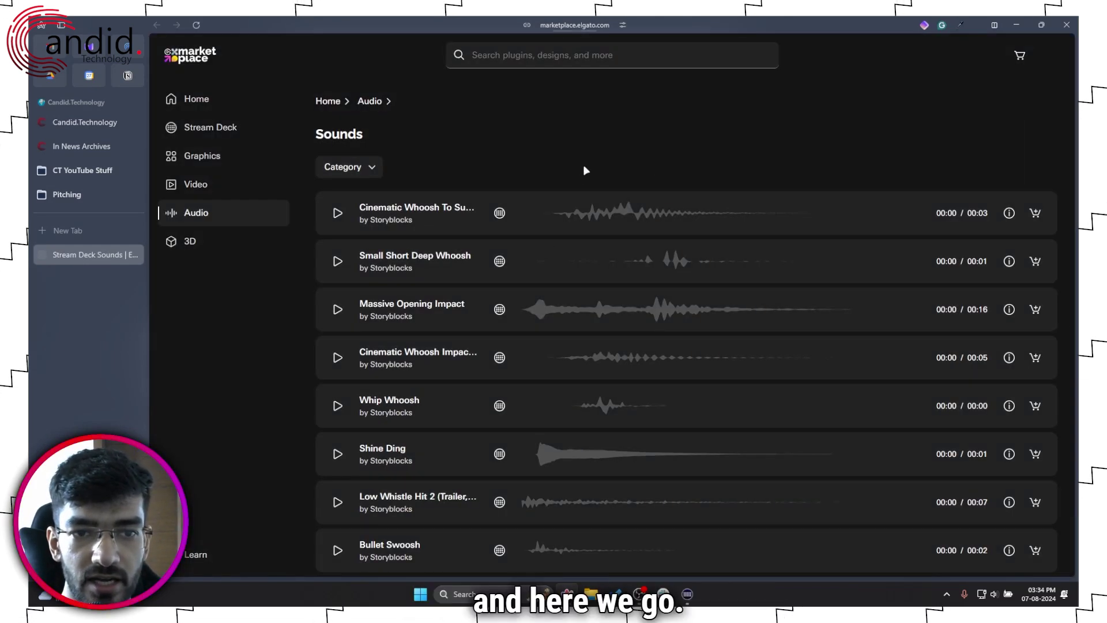
pyautogui.scroll(-3, 595, 313)
pyautogui.scroll(-2, 596, 313)
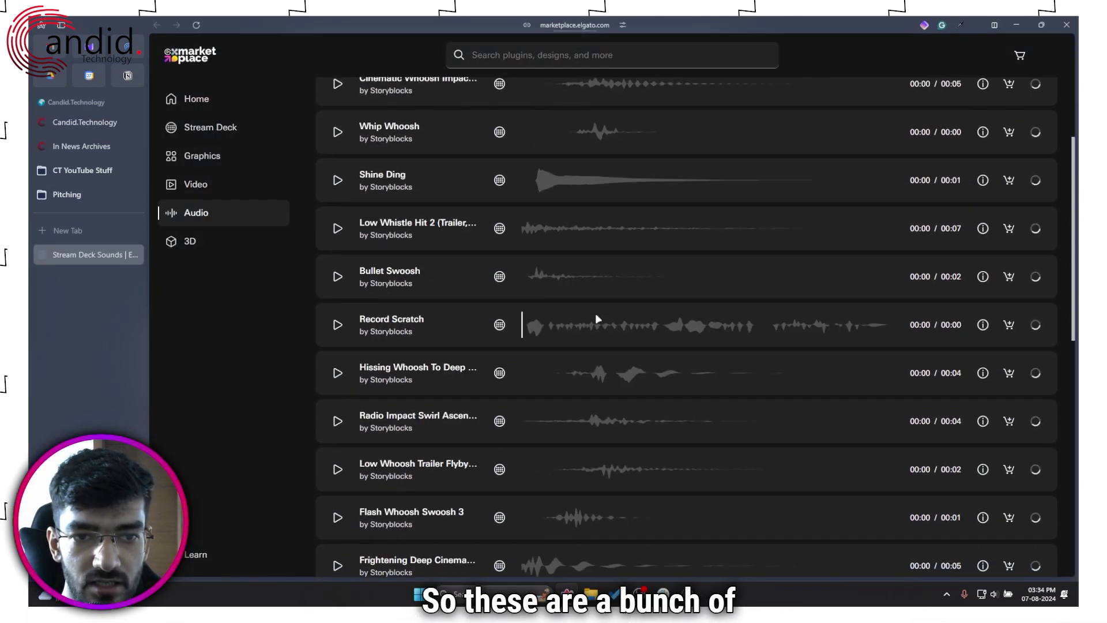
pyautogui.scroll(3, 596, 313)
pyautogui.scroll(3, 596, 313)
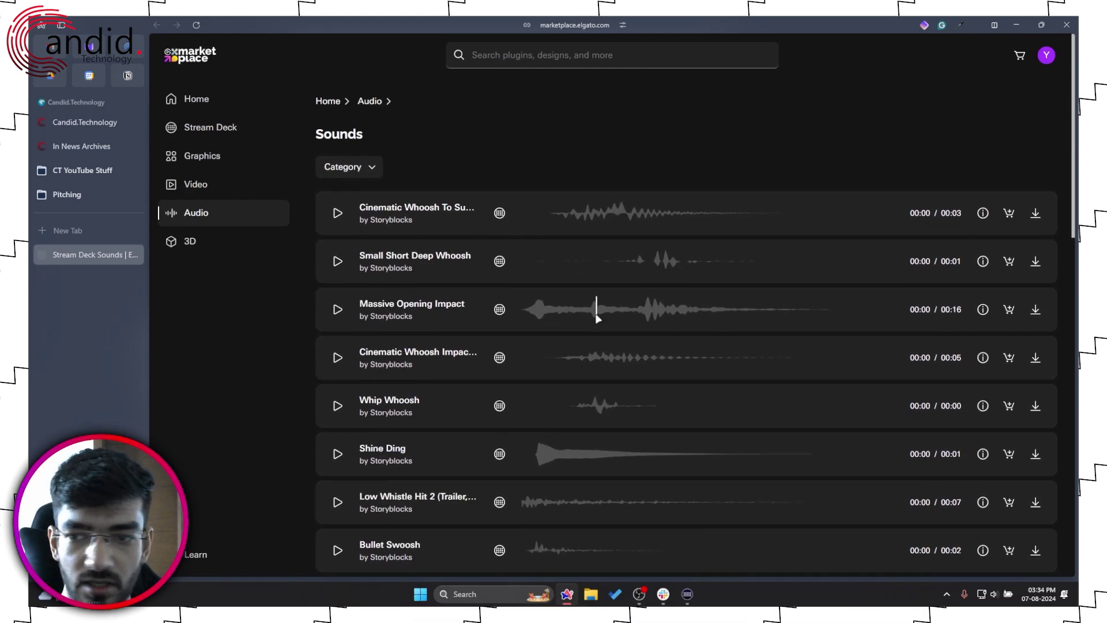
pyautogui.click(538, 54)
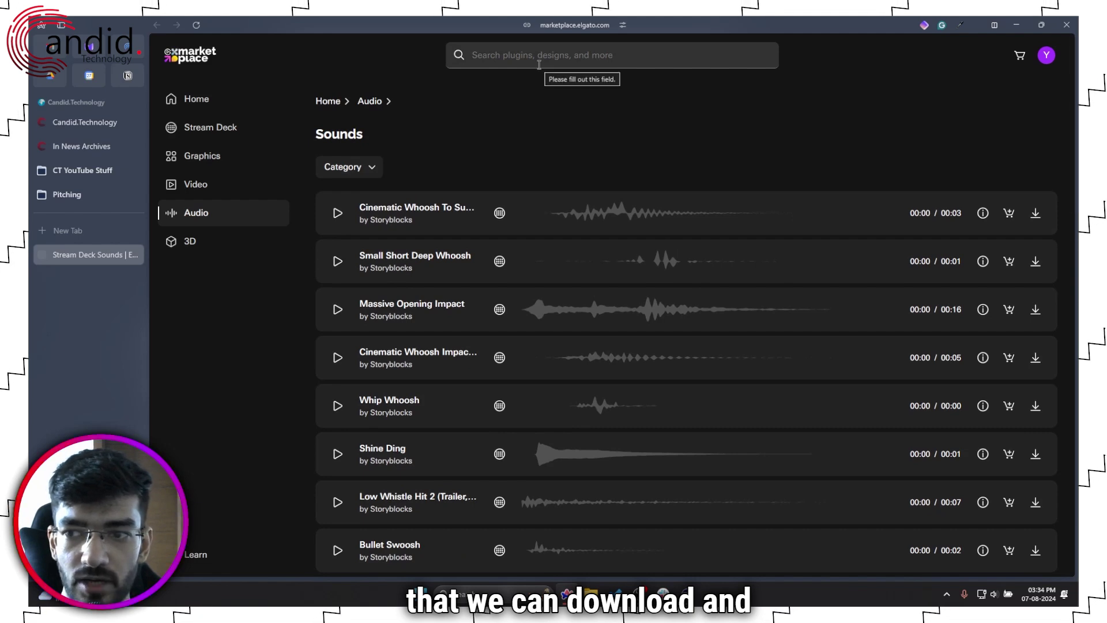
pyautogui.click(538, 55)
pyautogui.click(952, 156)
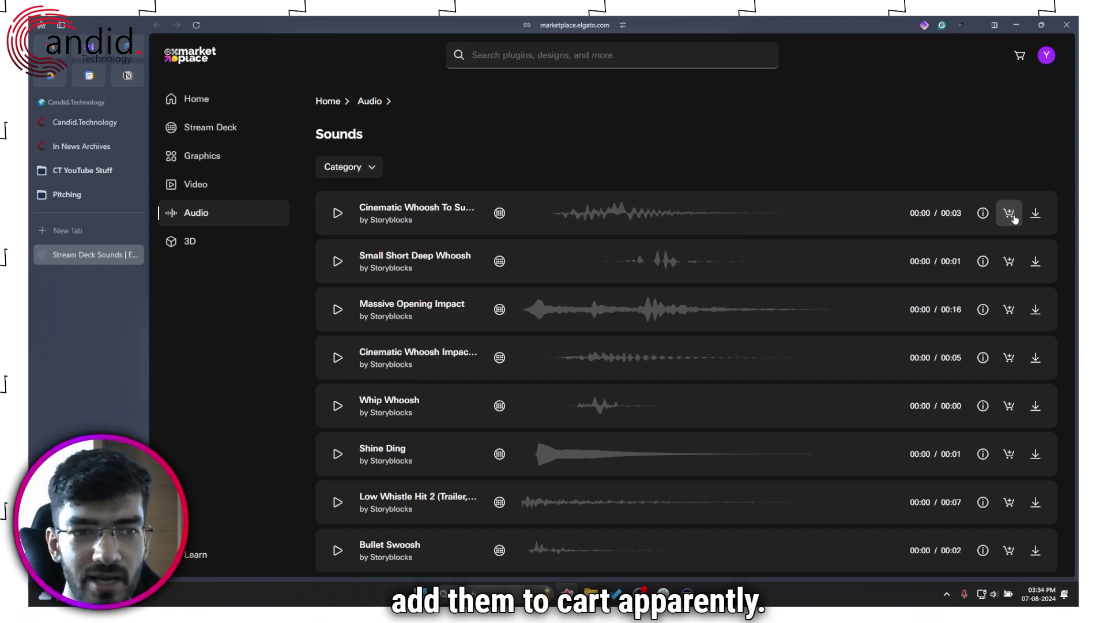
pyautogui.click(1010, 213)
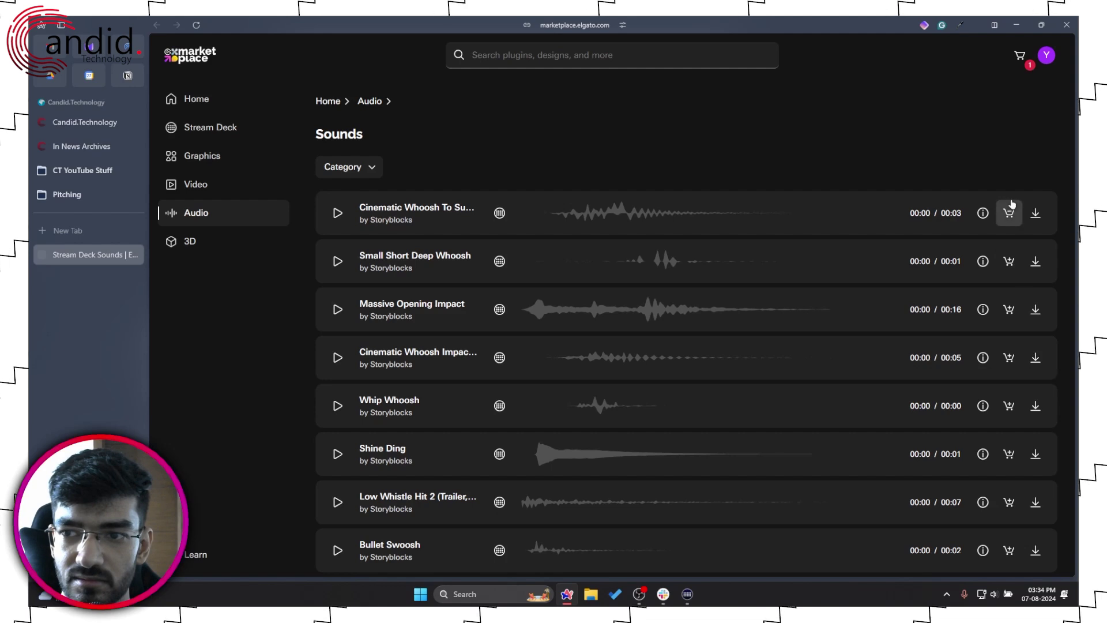
pyautogui.click(537, 55)
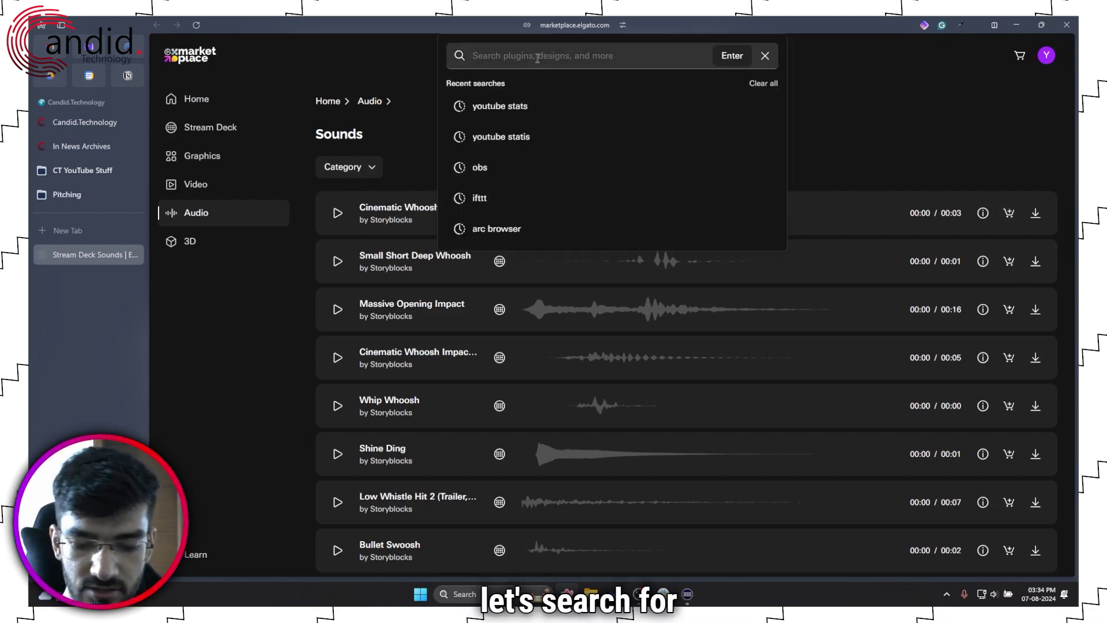
pyautogui.write('duck quack')
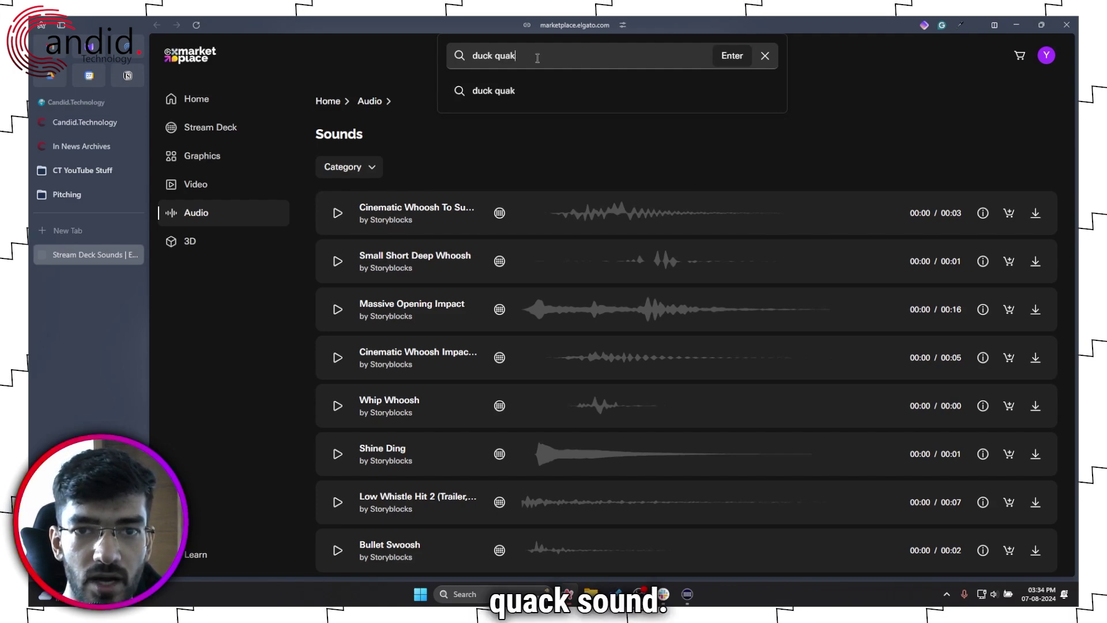
pyautogui.write(' sound')
# Step: Search 'duck quack sound', filter to Sound Effects, preview the duck sounds, and download Duck 3
pyautogui.press('Return')
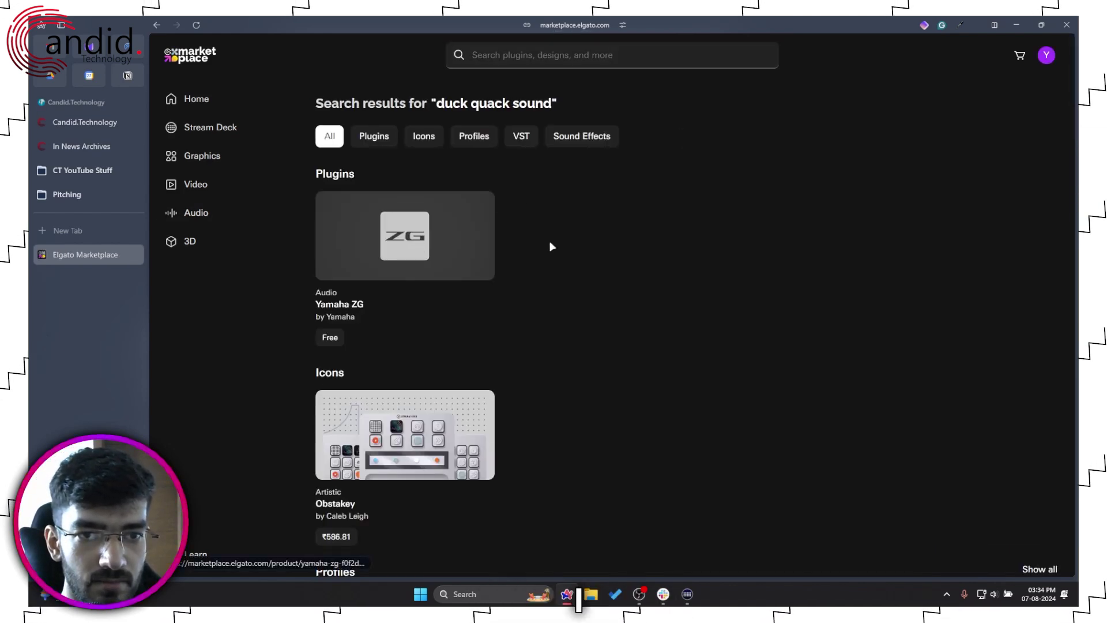
pyautogui.click(581, 137)
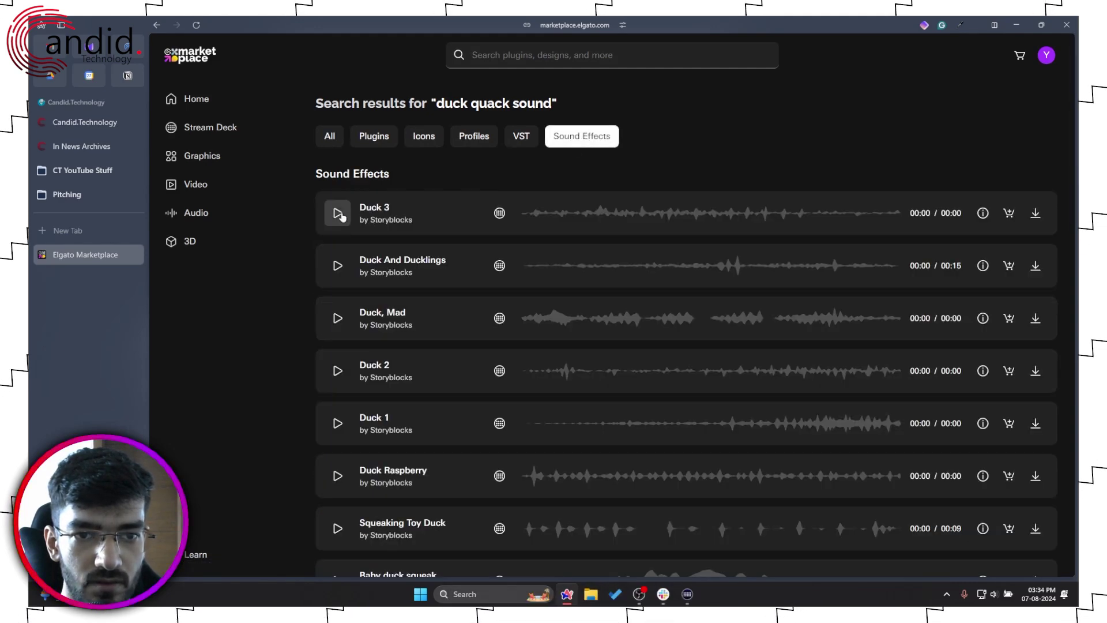
pyautogui.click(338, 213)
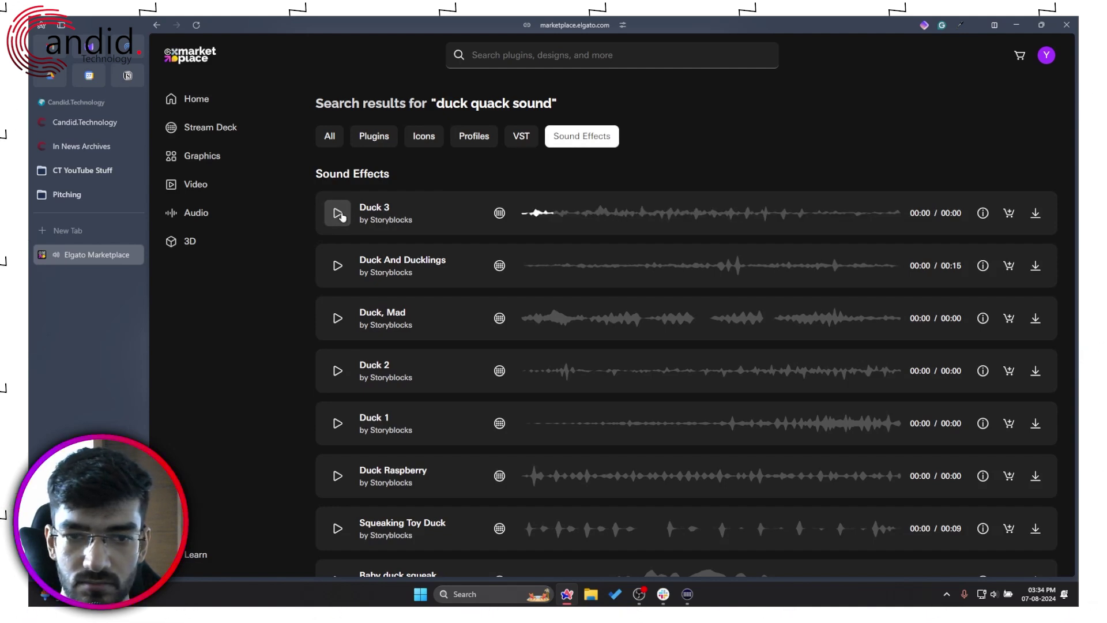
pyautogui.click(338, 214)
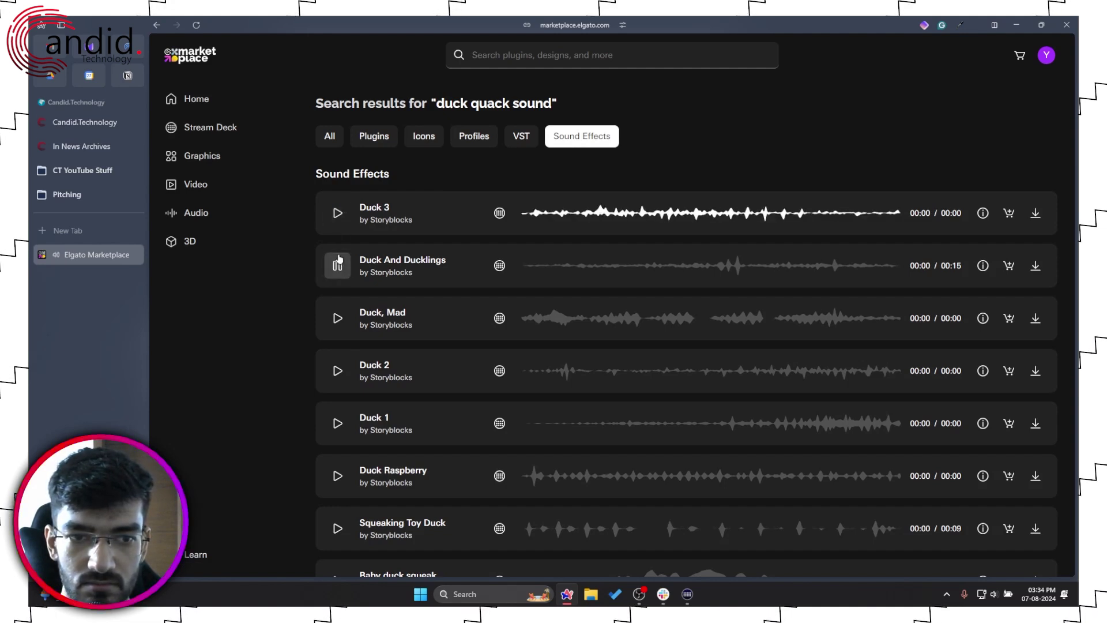
pyautogui.click(337, 213)
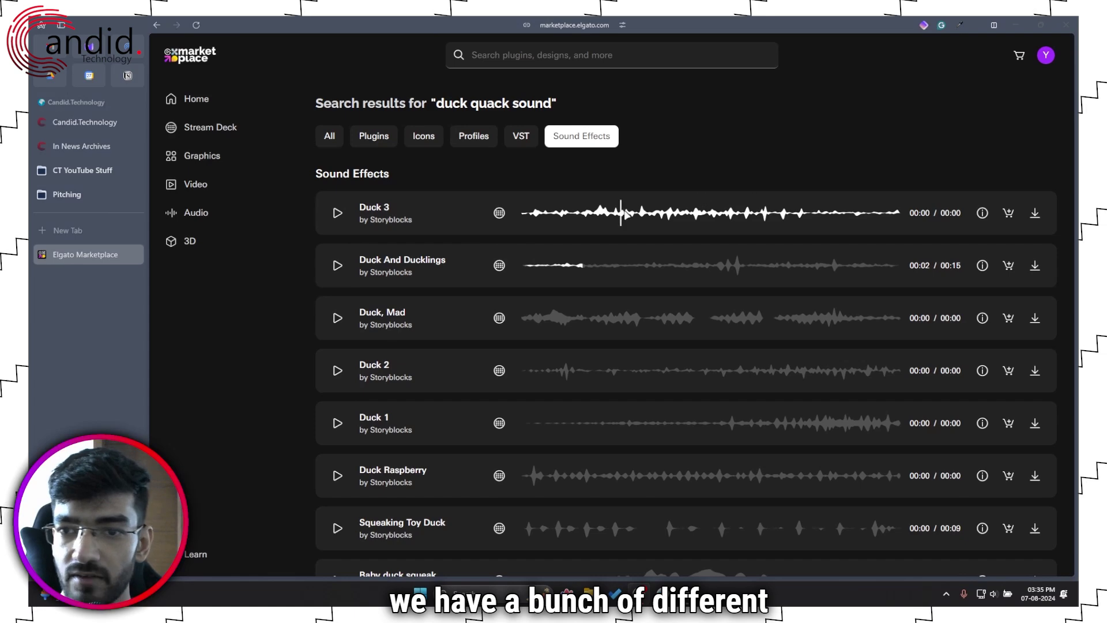
pyautogui.click(337, 213)
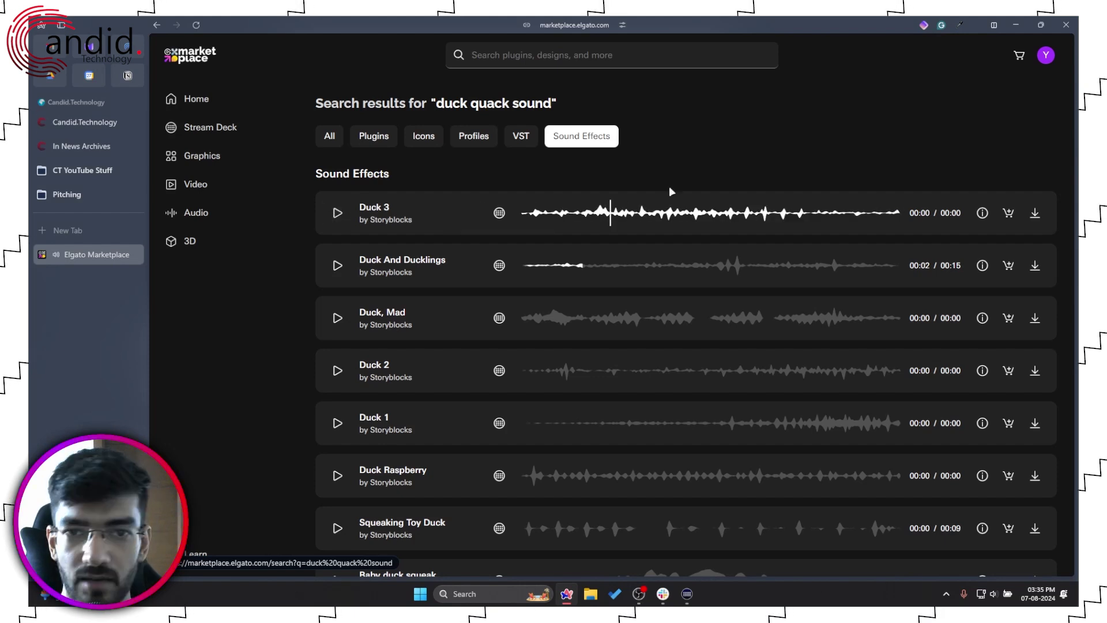
pyautogui.click(1034, 213)
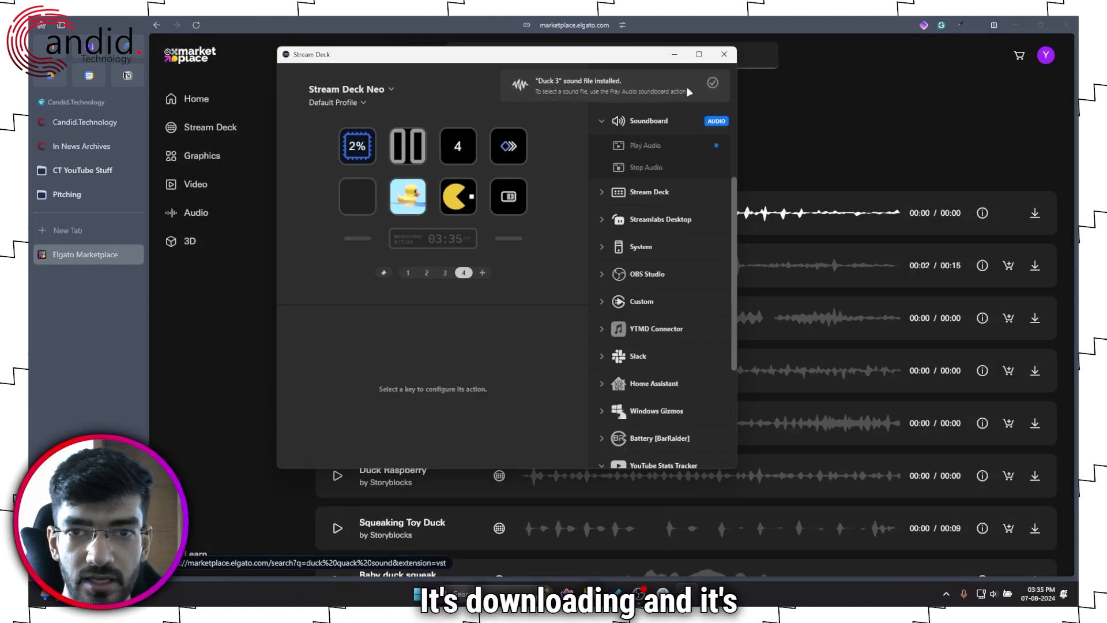
# Step: Open Duck 3's Audio folder from the install notification, then close it
pyautogui.click(711, 85)
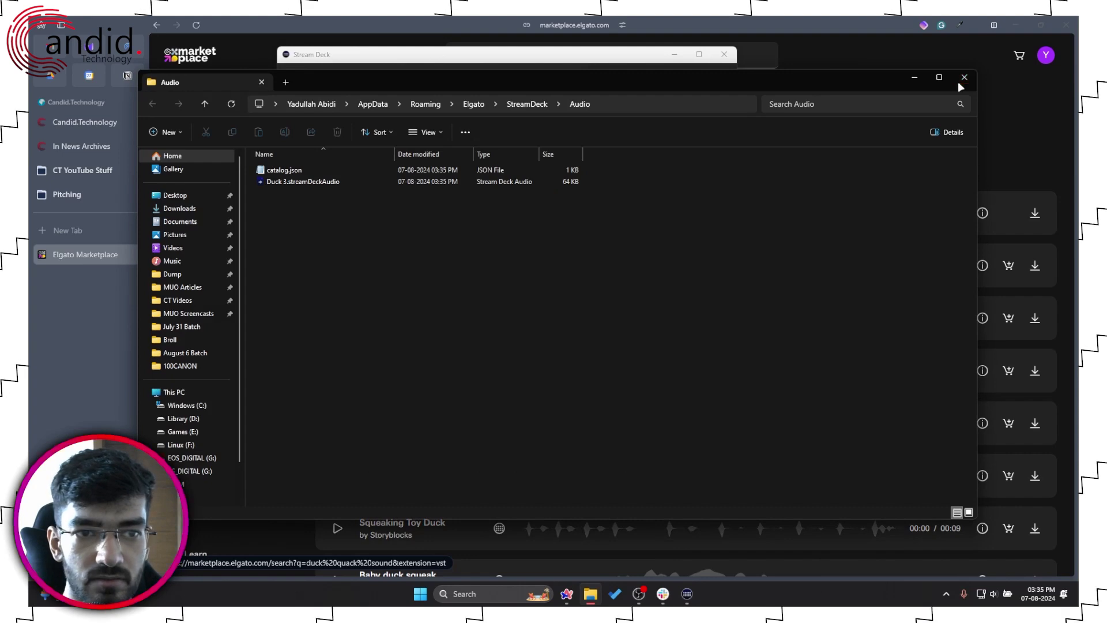
pyautogui.click(964, 78)
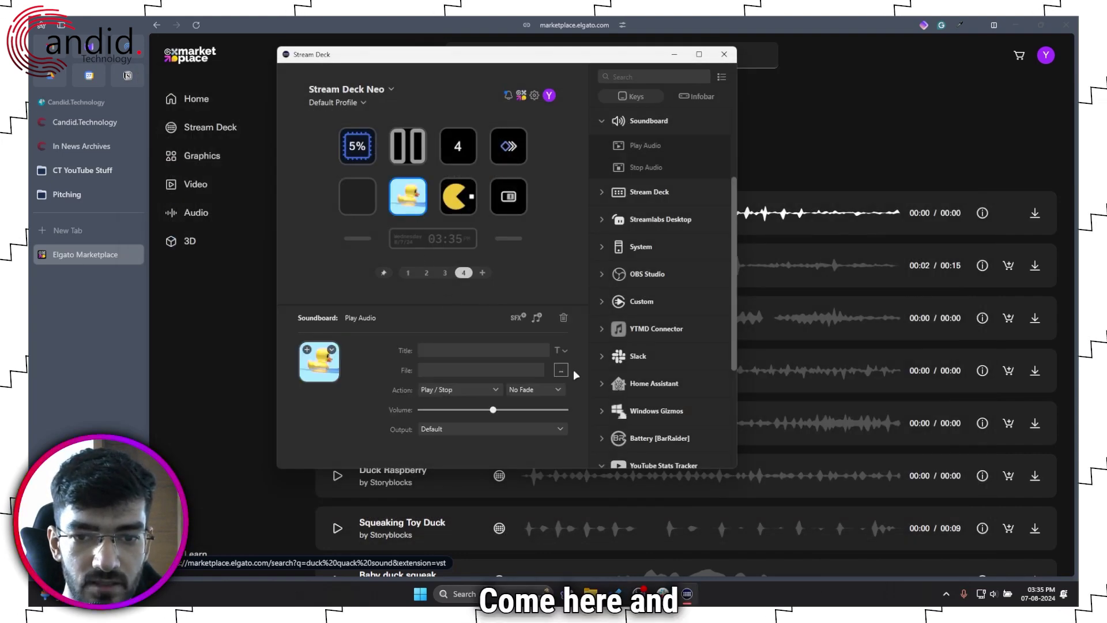
# Step: Assign Duck 3.streamDeckAudio as the duck key's audio file and clear its title
pyautogui.click(453, 370)
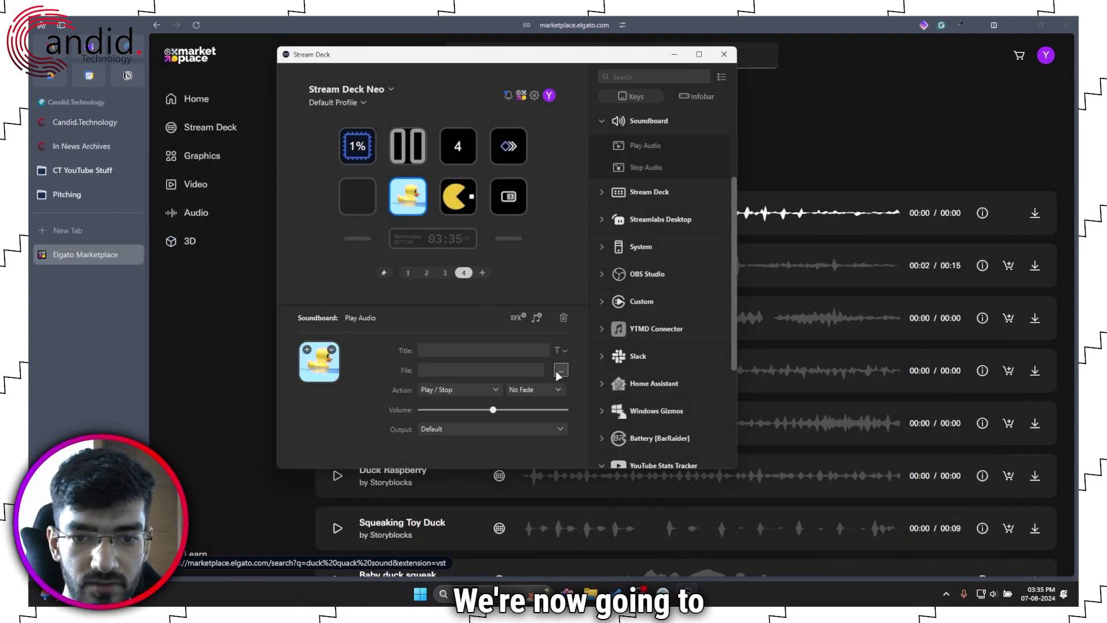
pyautogui.click(559, 372)
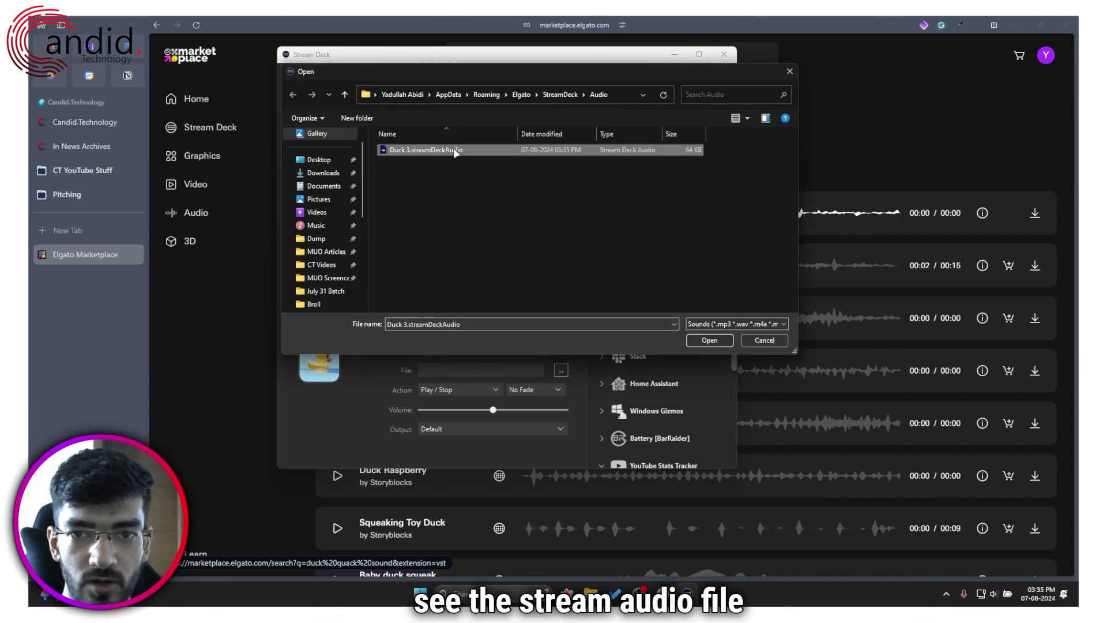
pyautogui.click(709, 340)
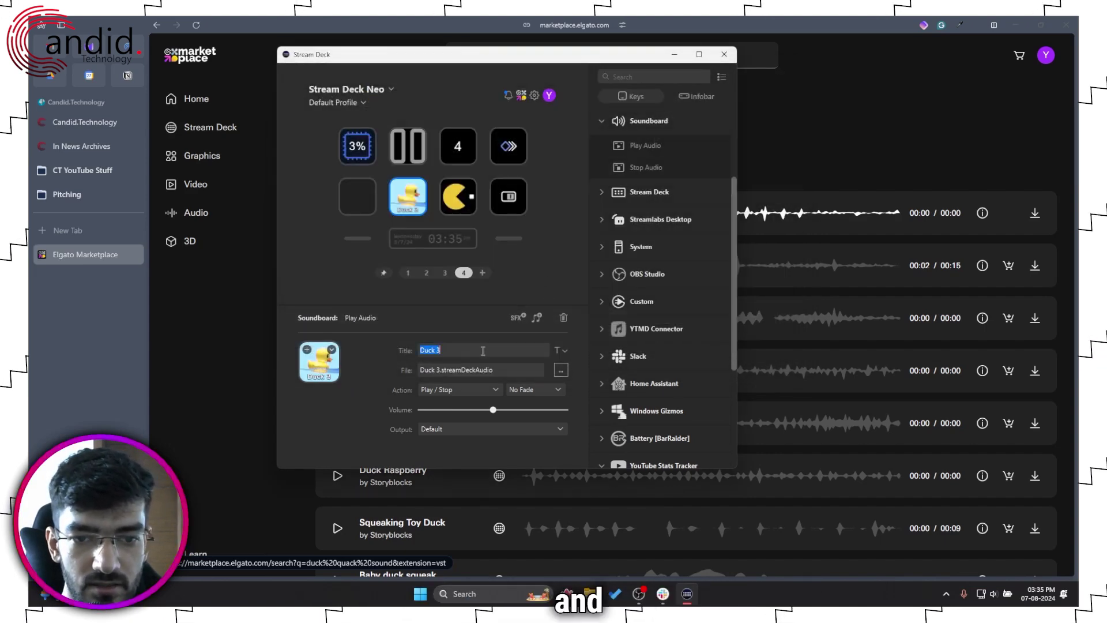
pyautogui.click(544, 261)
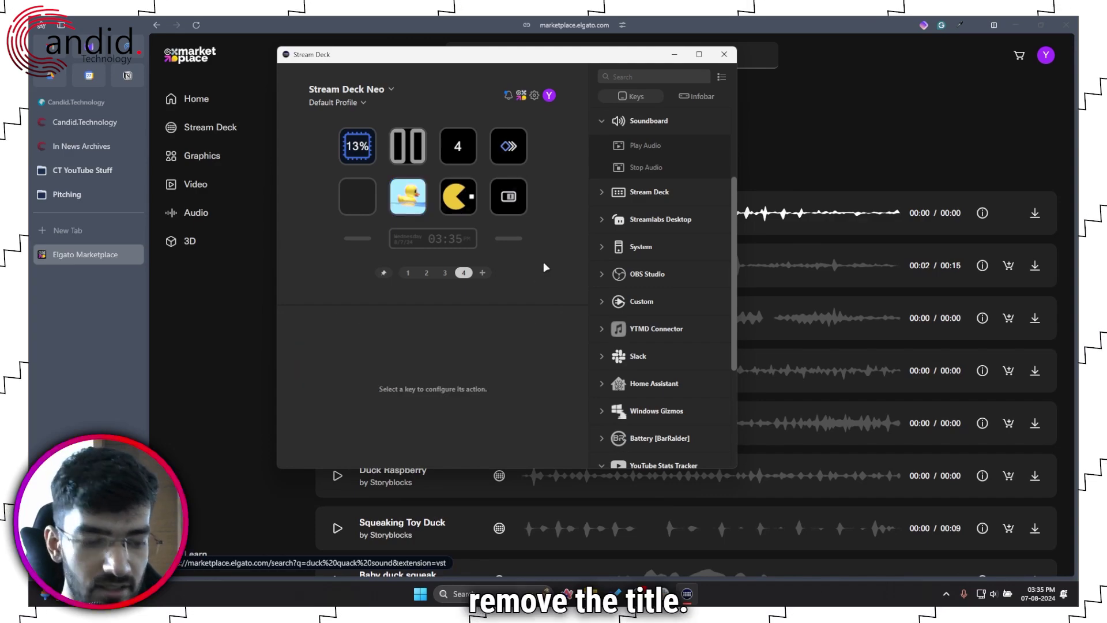